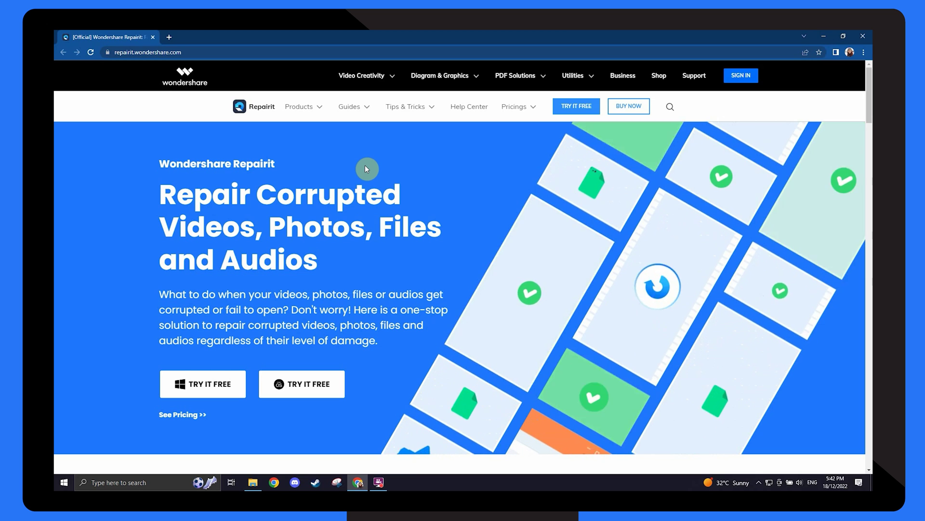
Step: Upload Corrupt Photo 2.jpg and Corrupt Photo.jpg to Repairit's Online Photo Repair tool
left_click(308, 110)
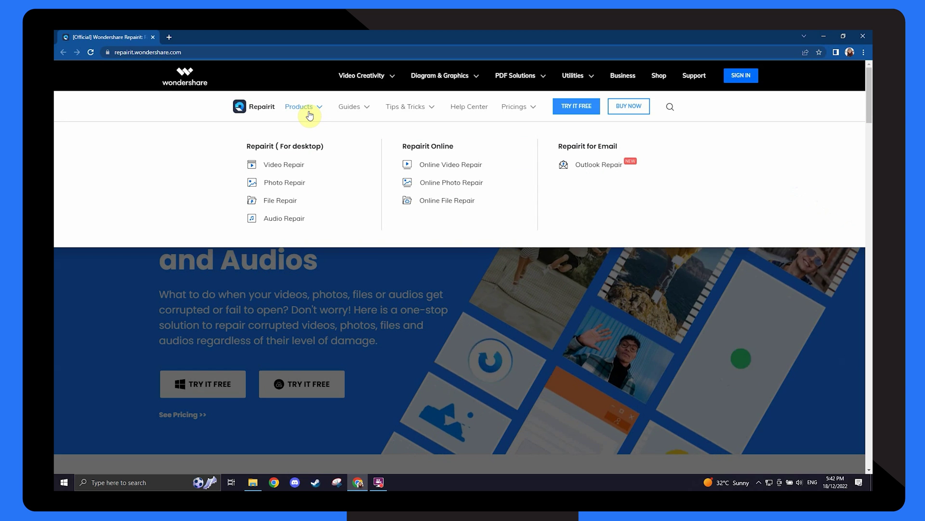
left_click(434, 187)
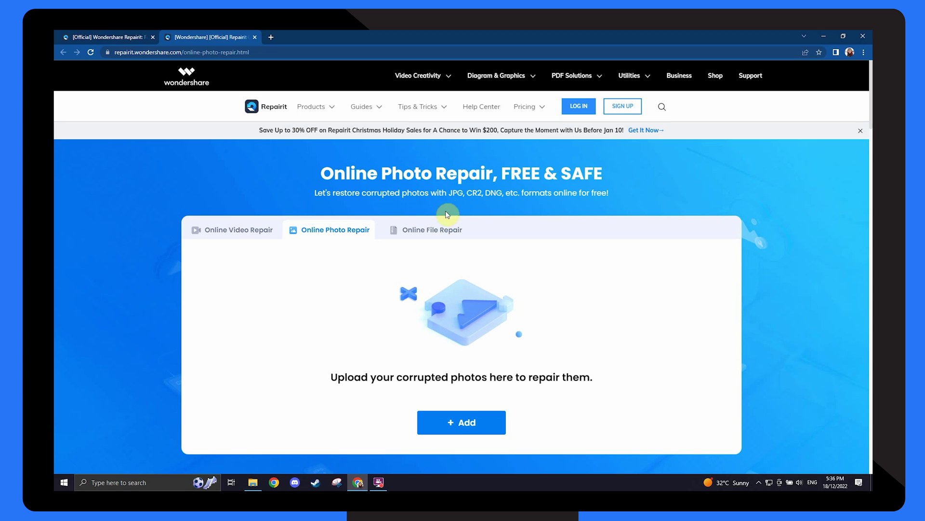
left_click(459, 426)
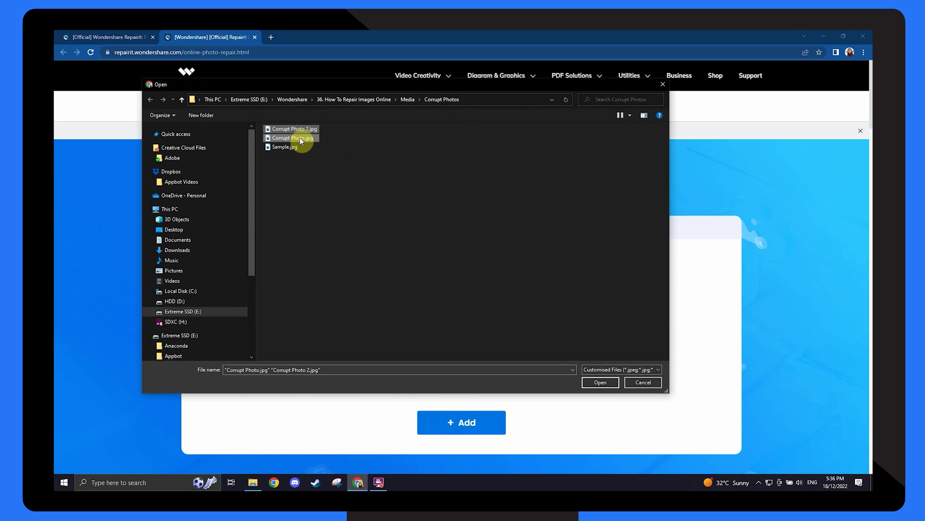
left_click(592, 383)
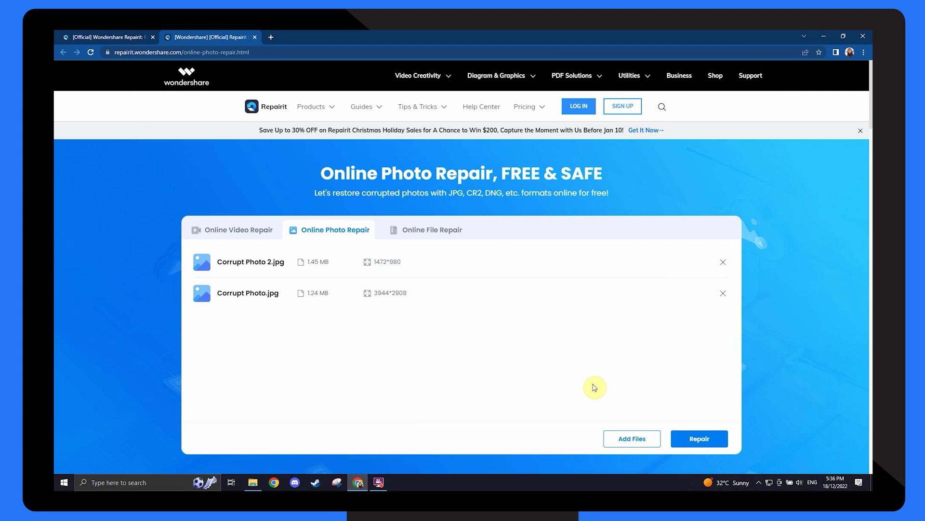
Step: Repair both photos, then collapse Corrupt Photo 2.jpg and expand Corrupt Photo.jpg's result
left_click(692, 438)
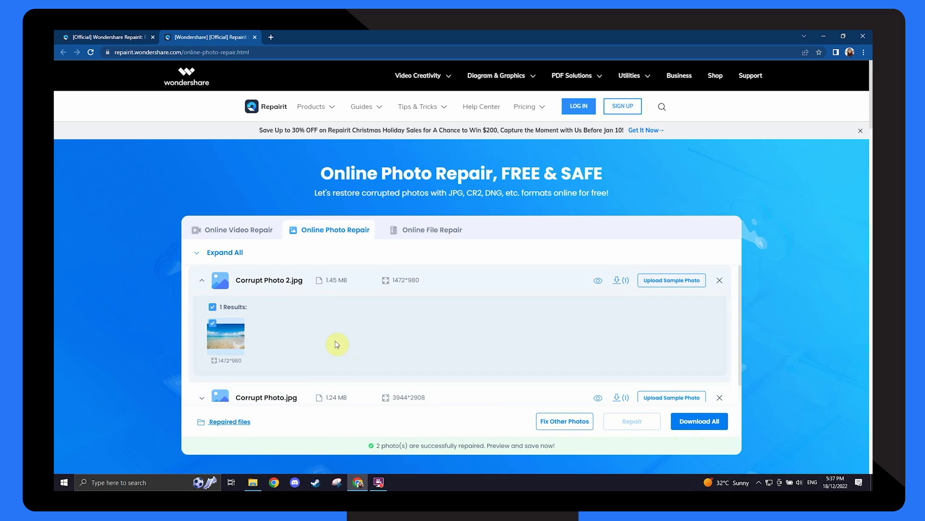
left_click(205, 280)
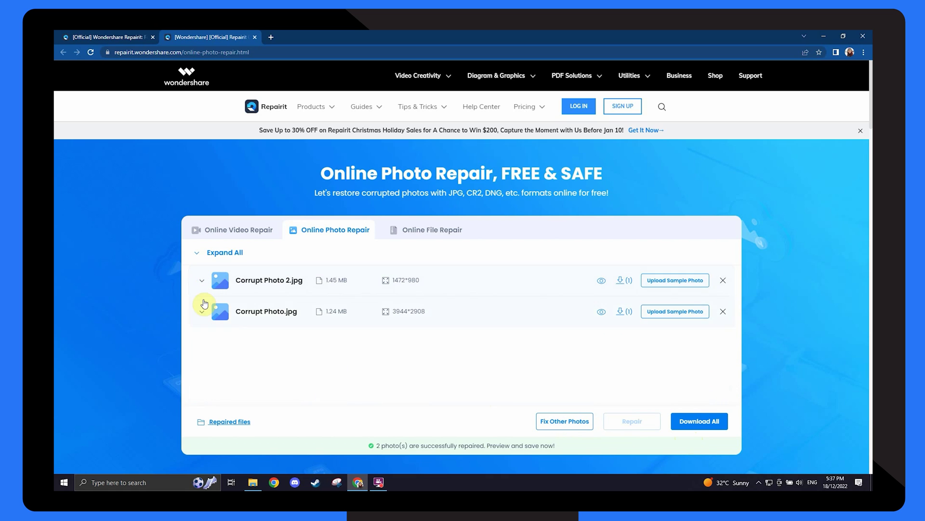
left_click(202, 312)
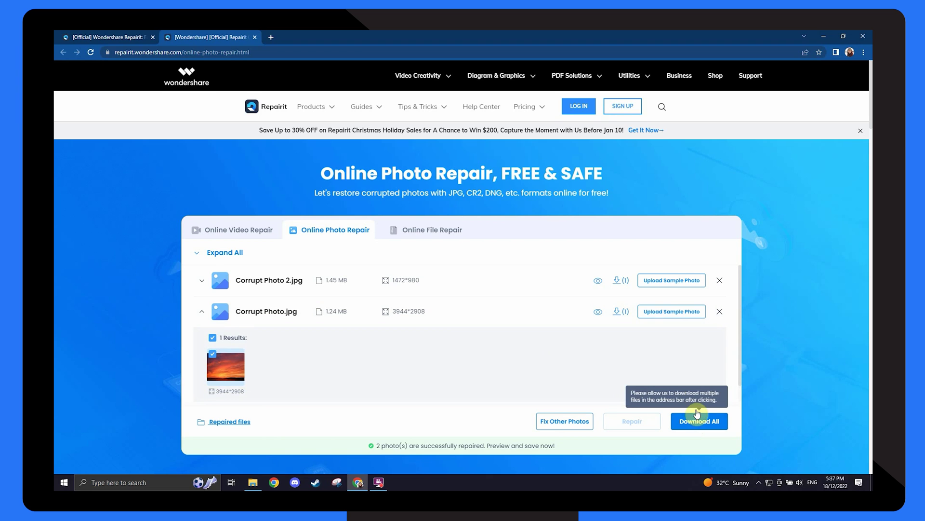
Step: Attach Sample.jpg as the reference photo for Corrupt Photo.jpg and rerun the repair
left_click(674, 315)
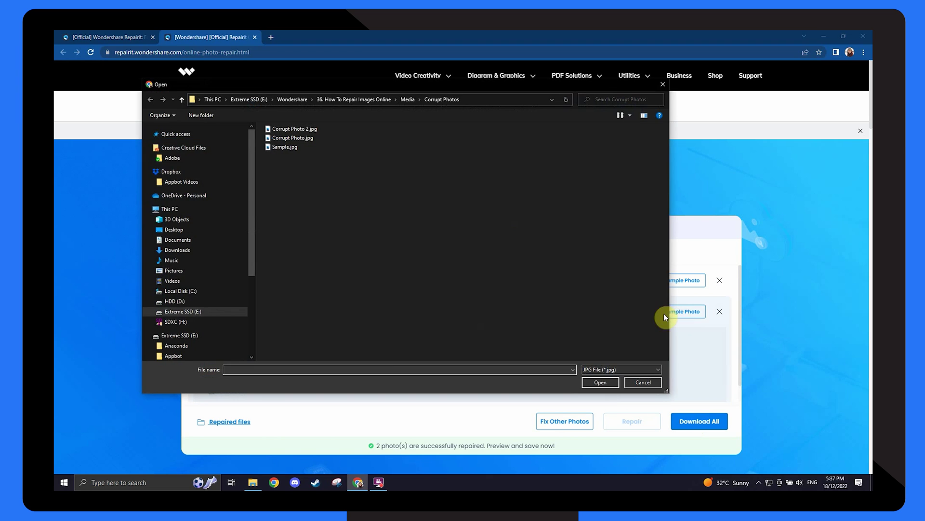
left_click(289, 149)
left_click(597, 381)
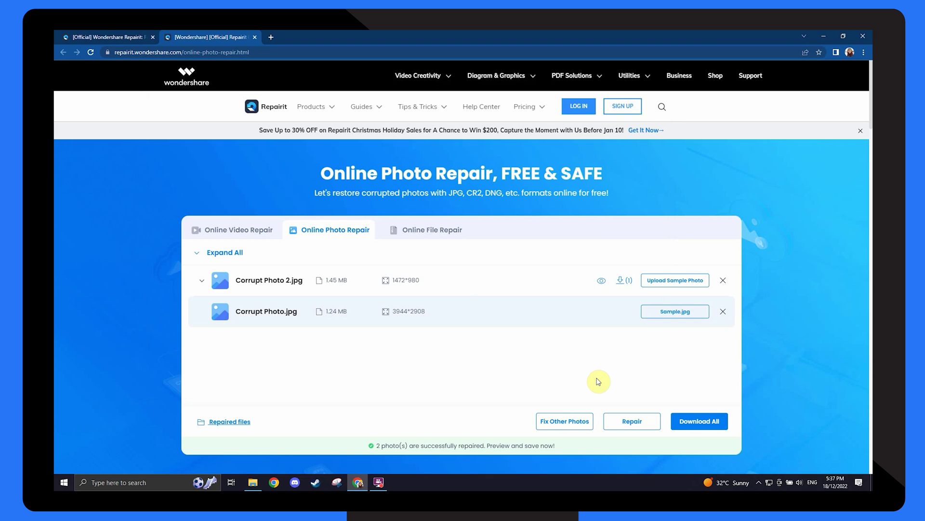
left_click(622, 420)
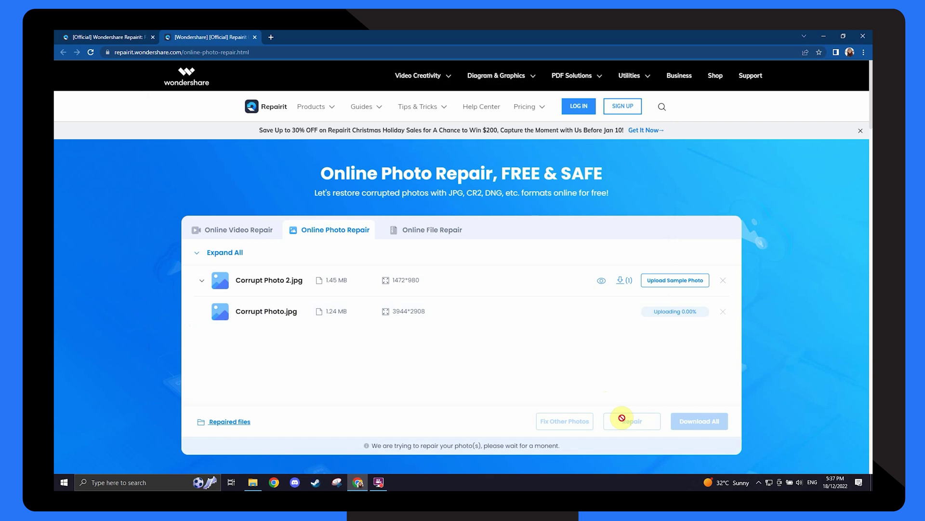